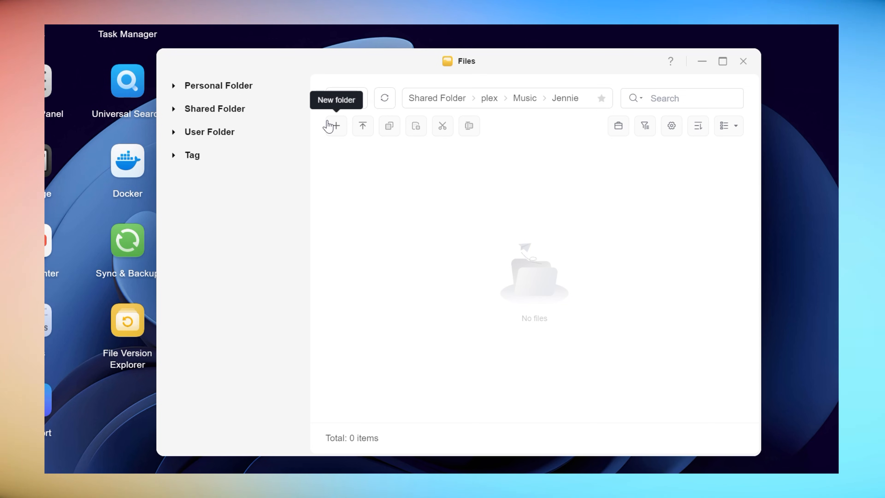
Create a new folder named Ruby (2025) inside the Jennie music folder
{"action": "left_click", "coordinate": [418, 154]}
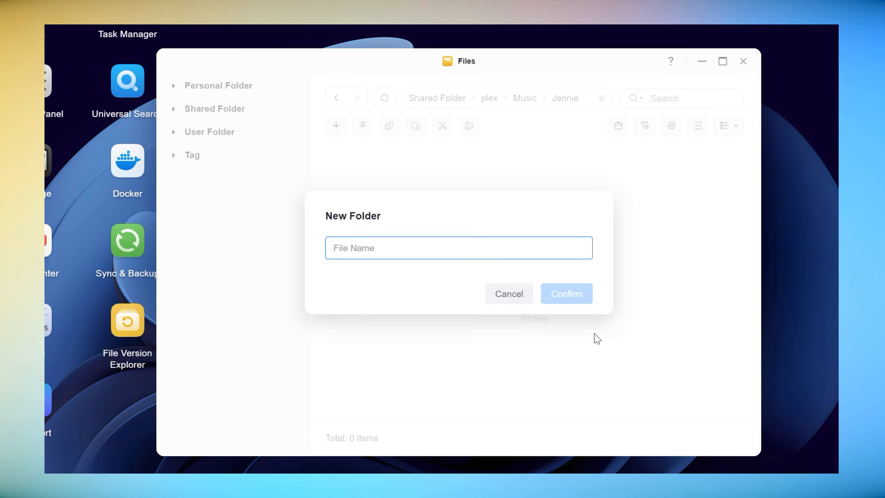
{"action": "type", "text": "Ruby ("}
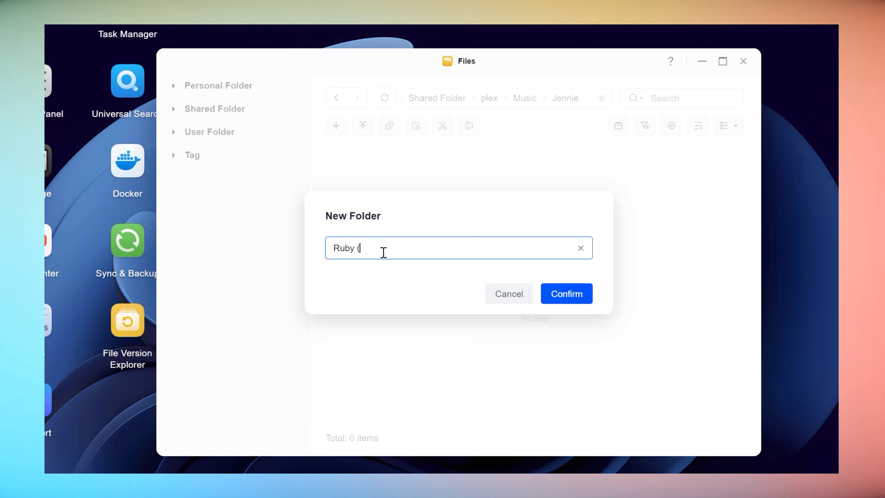
{"action": "type", "text": "2025)"}
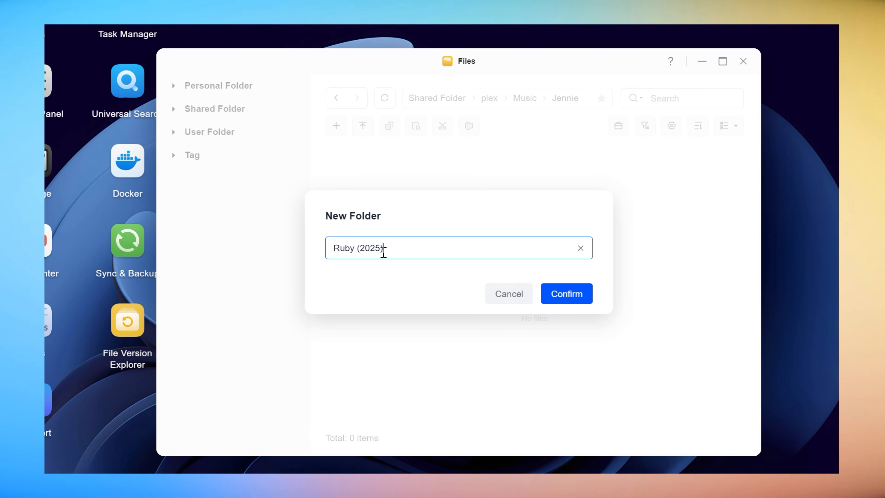
{"action": "left_click", "coordinate": [584, 301]}
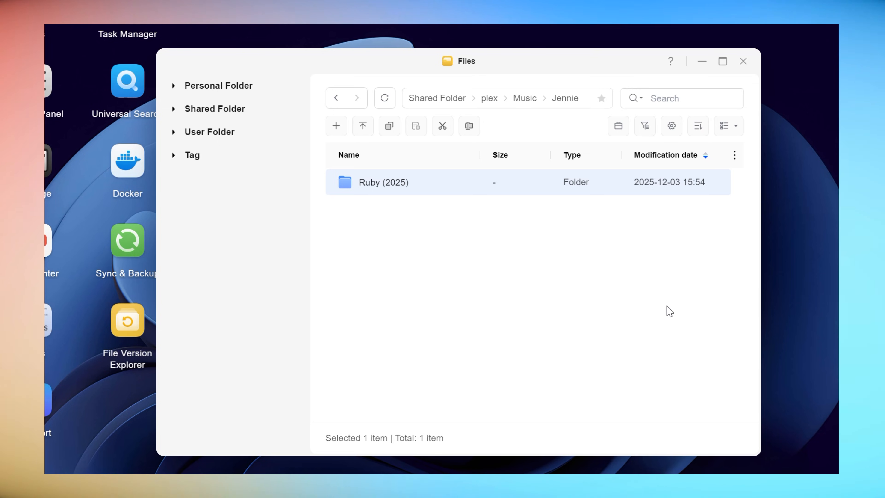
Upload the track file 01-02 like JENNIE from the local Music folder into the Ruby (2025) folder
{"action": "double_click", "coordinate": [404, 189]}
{"action": "left_click", "coordinate": [359, 130]}
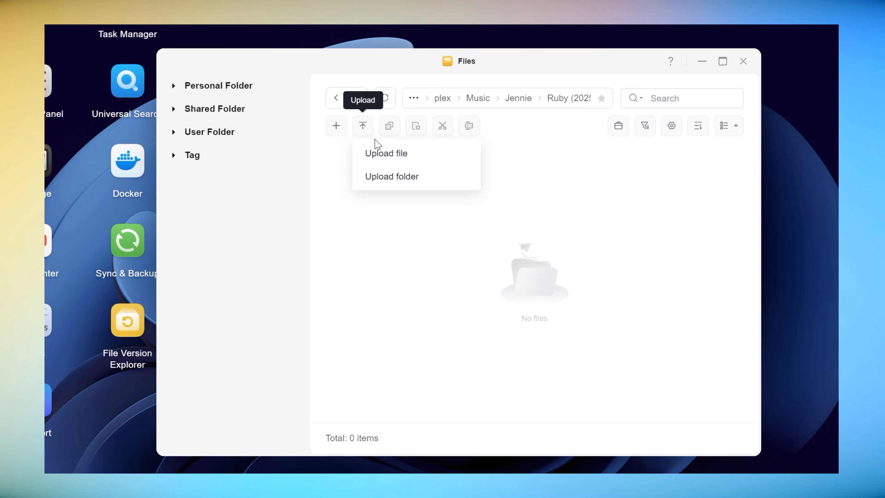
{"action": "left_click", "coordinate": [390, 154]}
{"action": "left_click", "coordinate": [571, 308]}
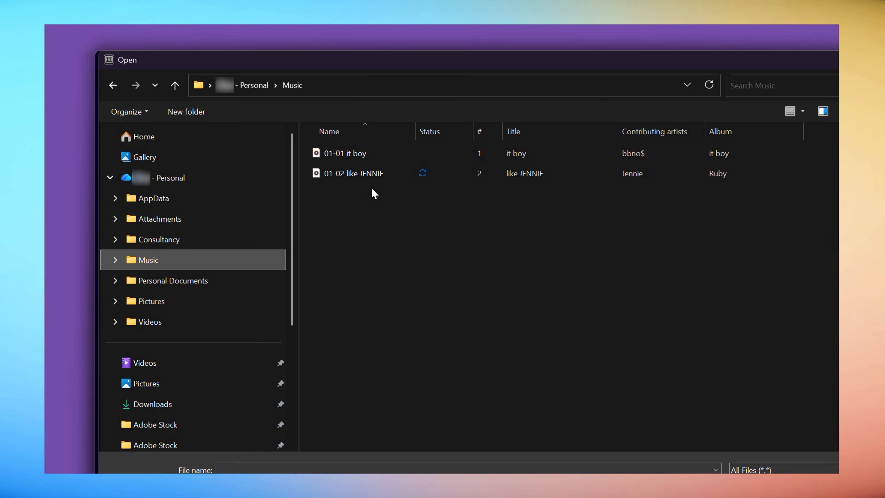
{"action": "double_click", "coordinate": [368, 172]}
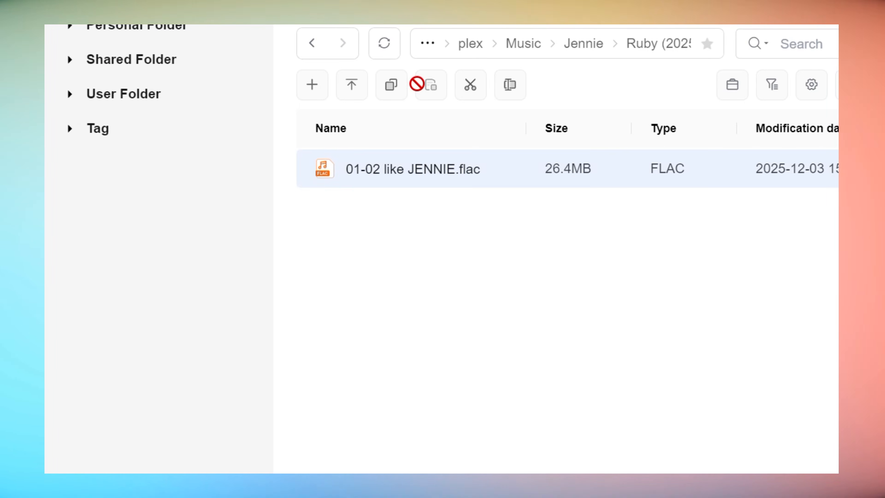
Rename the uploaded FLAC track as 02 - like JENNIE.flac
{"action": "left_click", "coordinate": [510, 85]}
{"action": "left_click", "coordinate": [371, 168]}
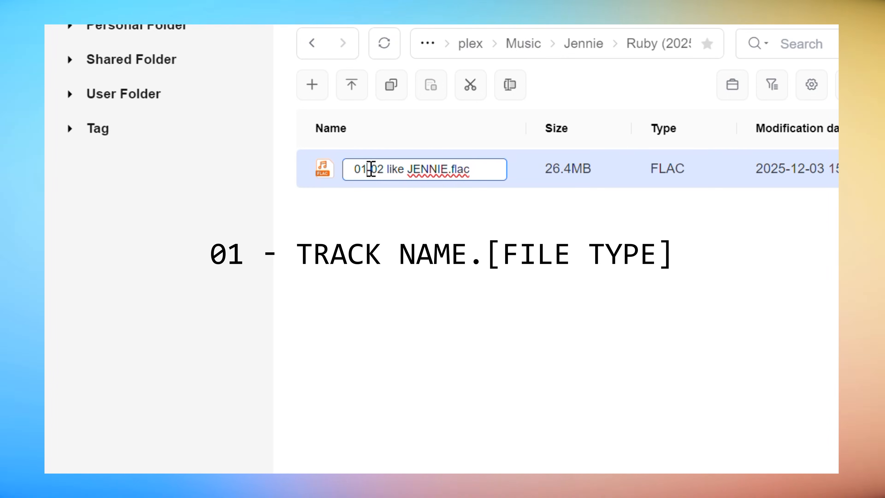
{"action": "left_click_drag", "start_coordinate": [371, 168], "coordinate": [310, 177]}
{"action": "key", "text": "BackSpace"}
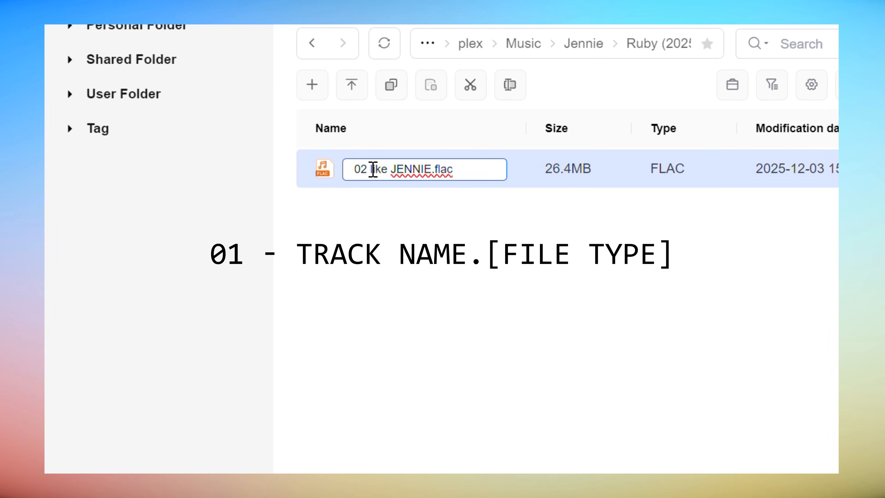
{"action": "left_click", "coordinate": [373, 169]}
{"action": "type", "text": "-"}
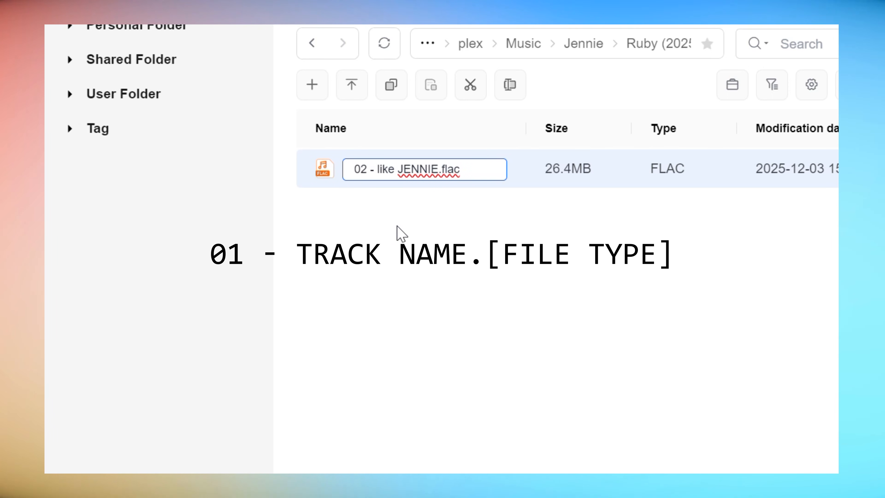
{"action": "left_click", "coordinate": [397, 226]}
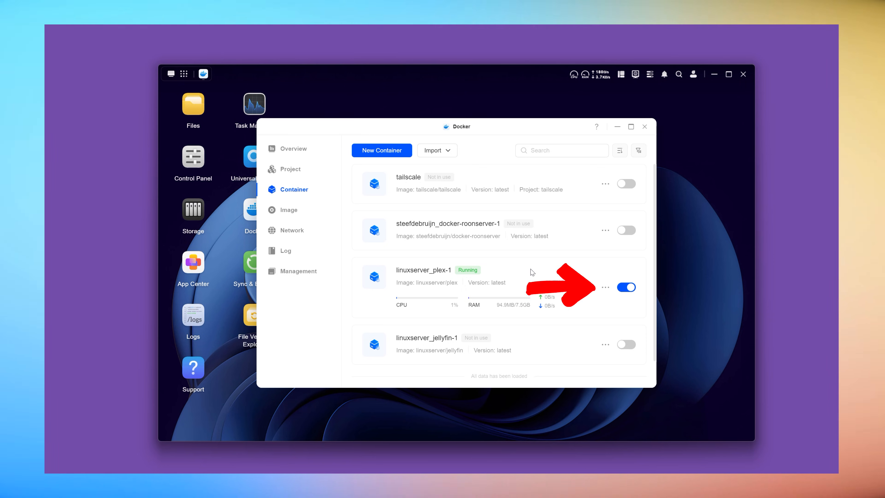
In Docker, open the linuxserver_plex-1 container for editing and make its volume mappings editable
{"action": "left_click", "coordinate": [606, 288]}
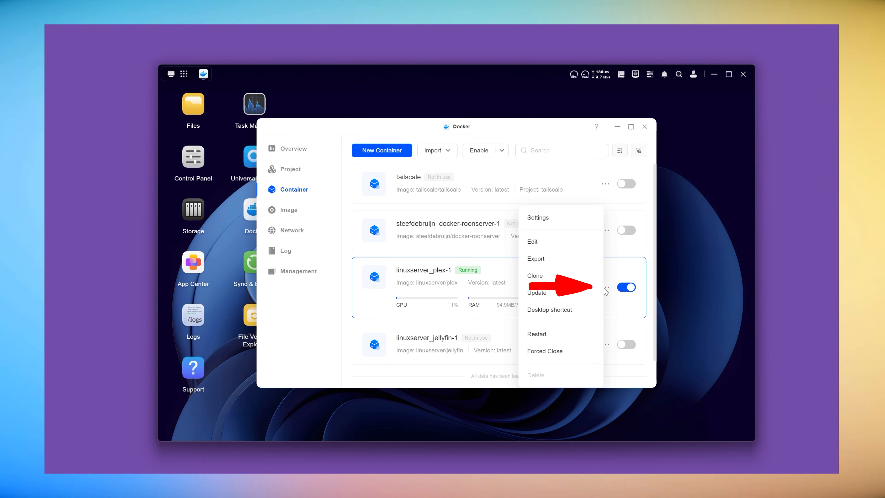
{"action": "left_click", "coordinate": [558, 243]}
{"action": "scroll", "coordinate": [593, 263], "scroll_direction": "down", "scroll_amount": 5}
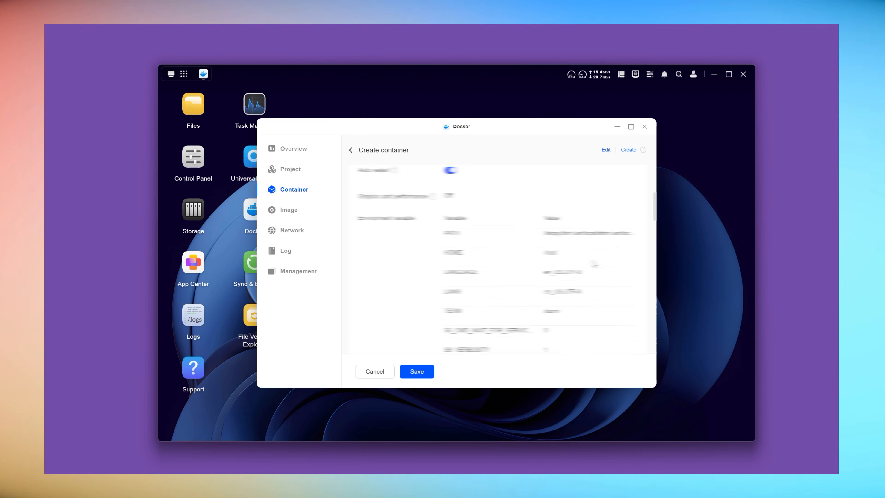
{"action": "scroll", "coordinate": [594, 264], "scroll_direction": "down", "scroll_amount": 5}
{"action": "scroll", "coordinate": [594, 264], "scroll_direction": "down", "scroll_amount": 4}
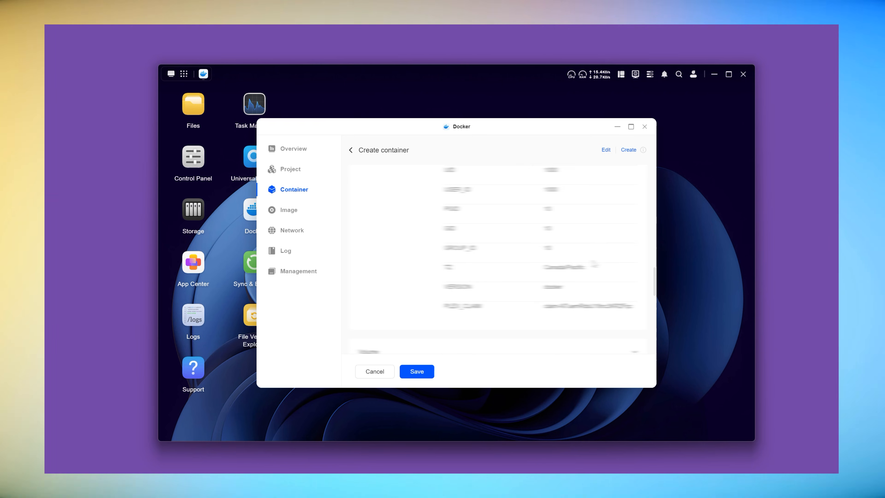
{"action": "scroll", "coordinate": [593, 210], "scroll_direction": "down", "scroll_amount": 5}
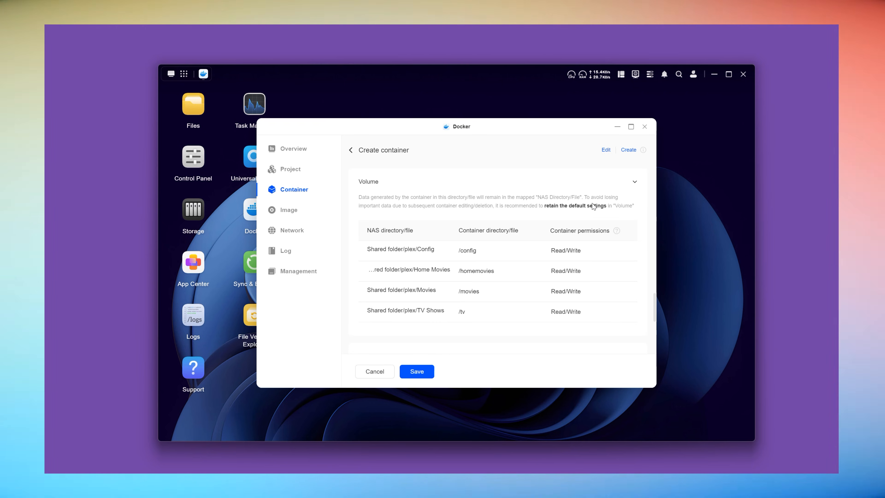
{"action": "left_click", "coordinate": [605, 149]}
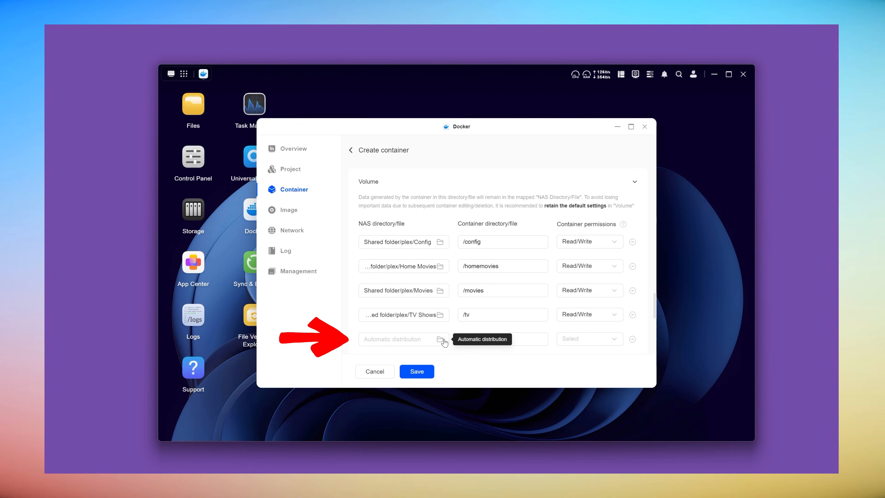
Select Shared Folder/plex/Music as the NAS directory of the new volume mapping
{"action": "left_click", "coordinate": [439, 341]}
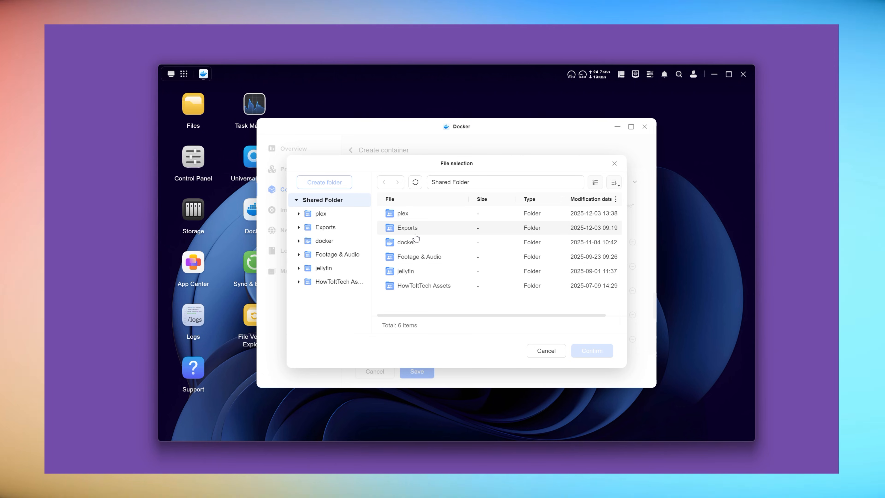
{"action": "double_click", "coordinate": [416, 216]}
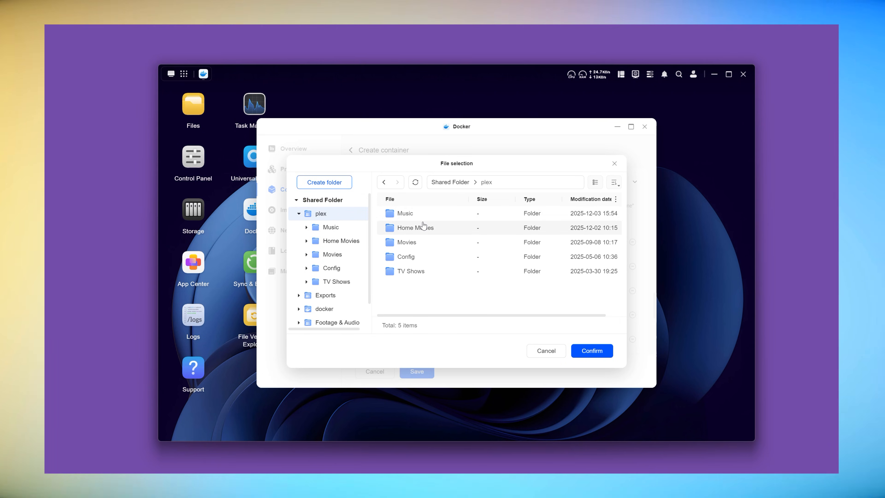
{"action": "left_click", "coordinate": [416, 216]}
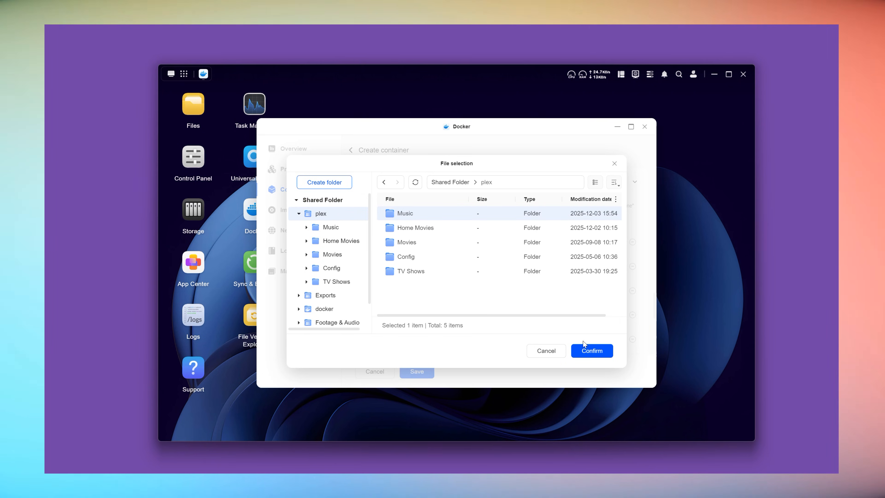
{"action": "left_click", "coordinate": [592, 351]}
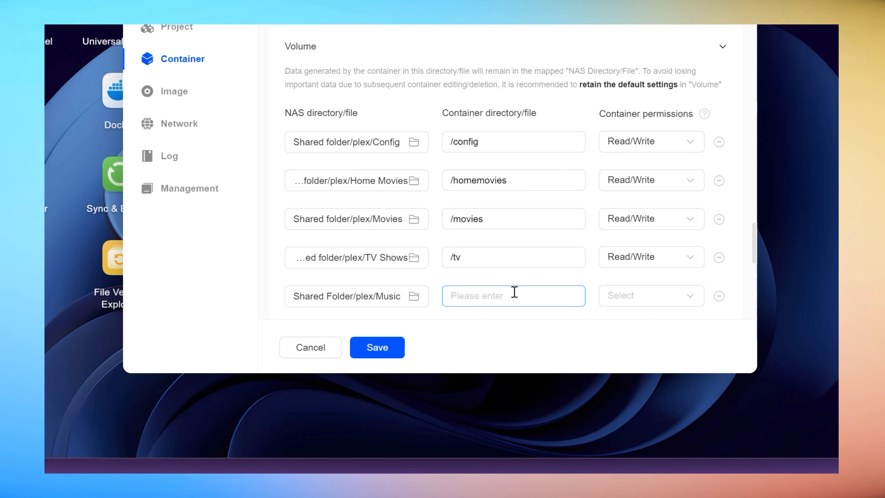
Set the Music mapping's container directory to /music with Read/Write permission, and save the container so that it runs after saving
{"action": "left_click", "coordinate": [514, 308]}
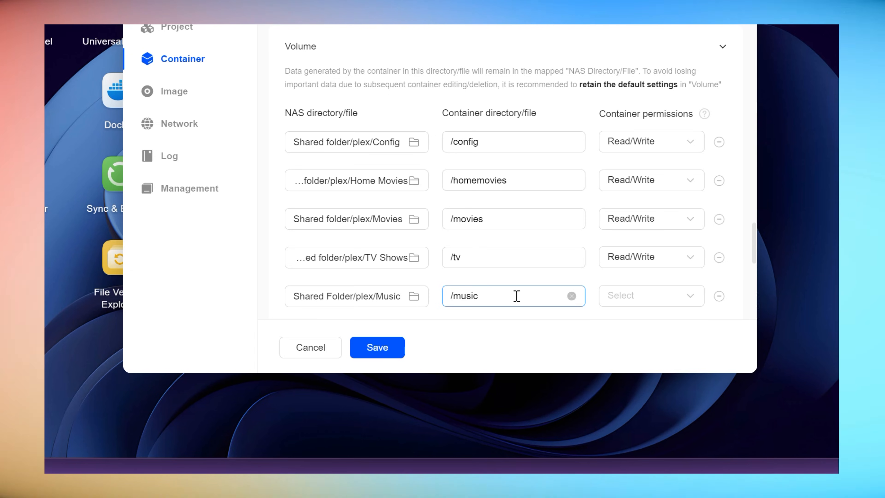
{"action": "left_click", "coordinate": [672, 301]}
{"action": "left_click", "coordinate": [654, 244]}
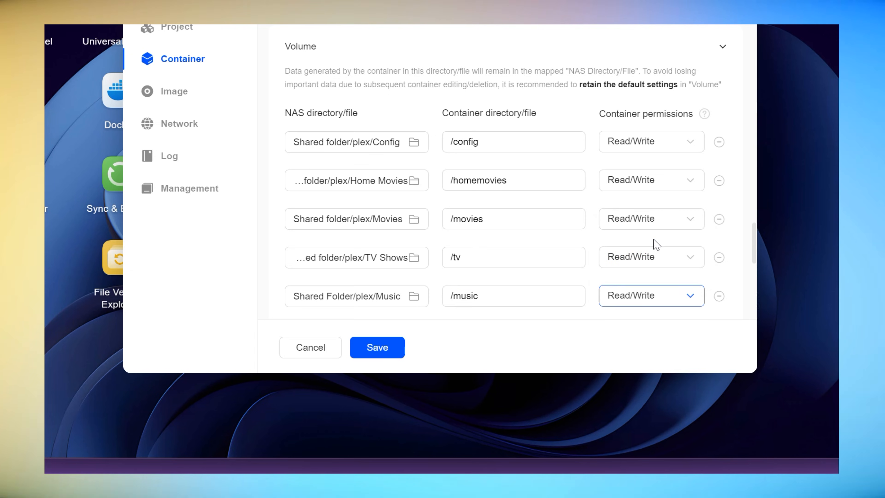
{"action": "left_click", "coordinate": [378, 348]}
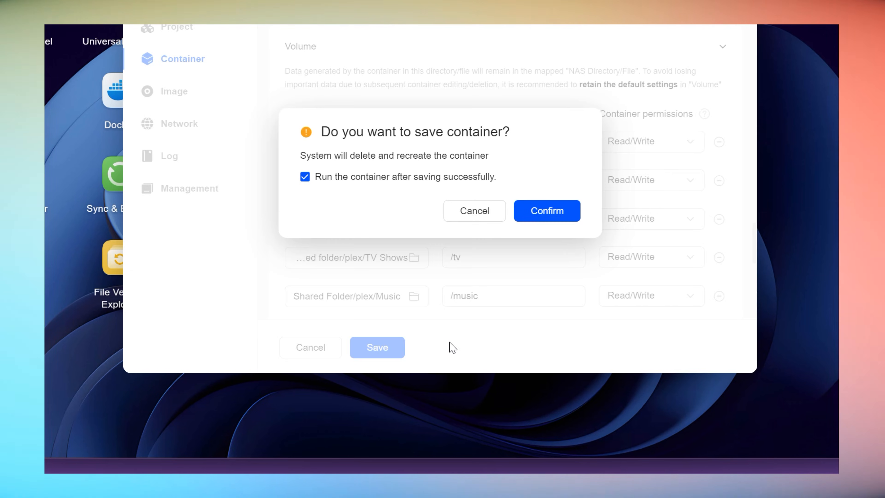
{"action": "left_click", "coordinate": [547, 213]}
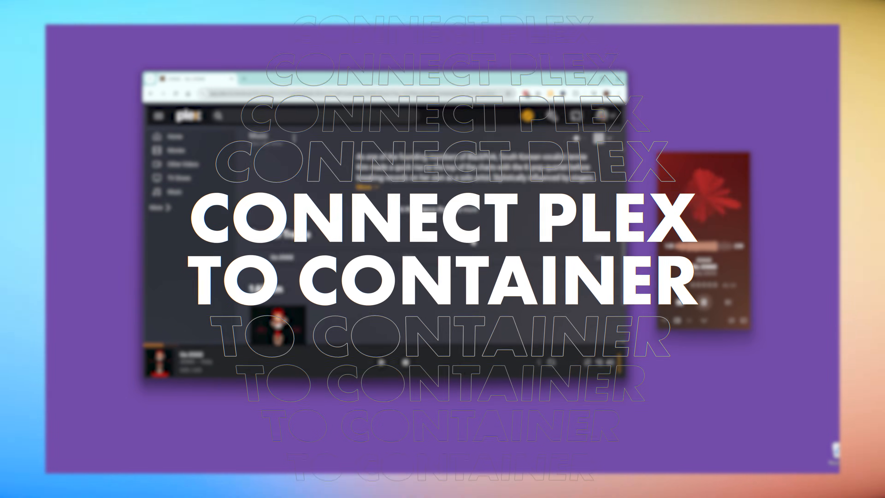
{"action": "scroll", "coordinate": [472, 241], "scroll_direction": "down", "scroll_amount": 2}
{"action": "scroll", "coordinate": [472, 241], "scroll_direction": "up", "scroll_amount": 1}
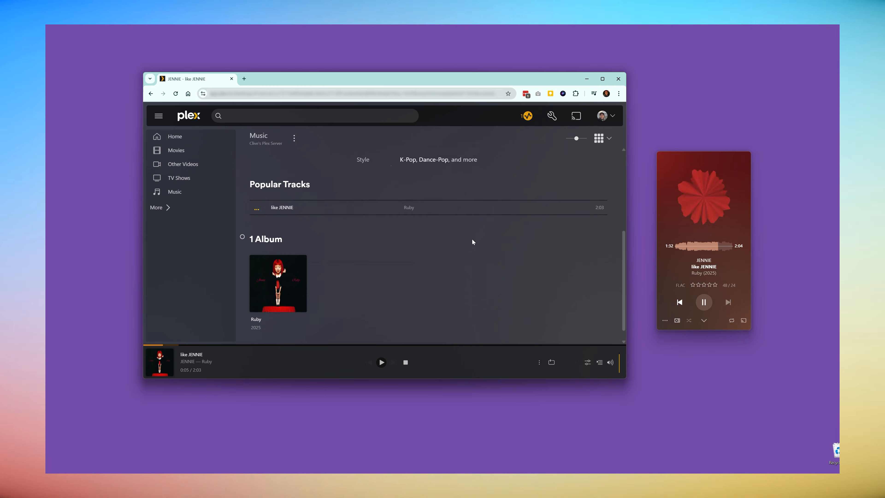
{"action": "scroll", "coordinate": [473, 242], "scroll_direction": "up", "scroll_amount": 4}
{"action": "left_click_drag", "start_coordinate": [711, 156], "coordinate": [499, 147]}
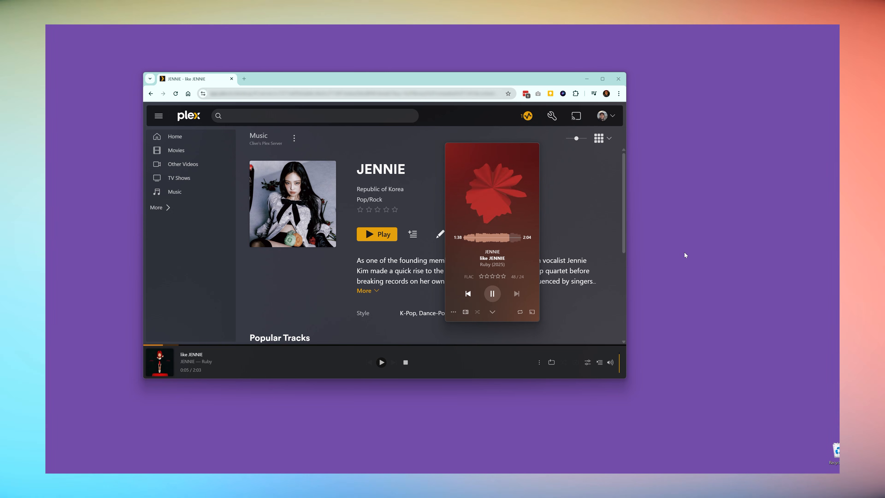
{"action": "left_click", "coordinate": [504, 192]}
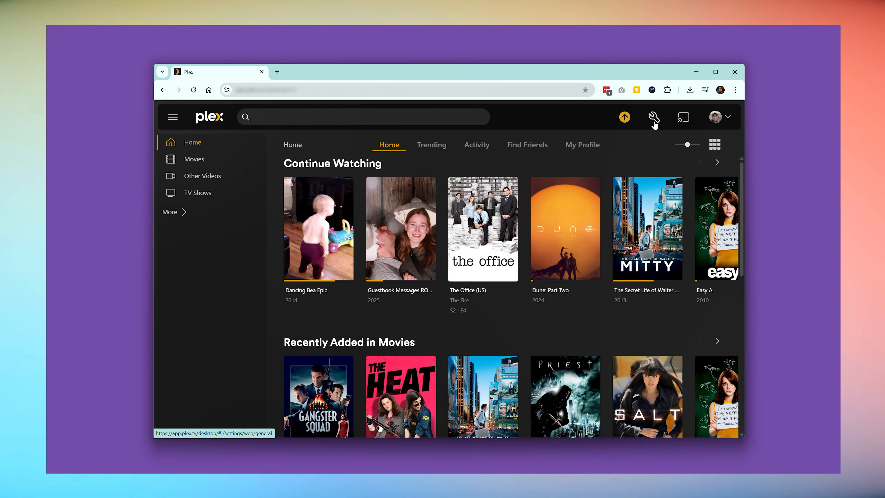
Switch to Plex in the browser and open the server's Libraries management page in the settings
{"action": "left_click", "coordinate": [654, 122]}
{"action": "scroll", "coordinate": [213, 281], "scroll_direction": "down", "scroll_amount": 6}
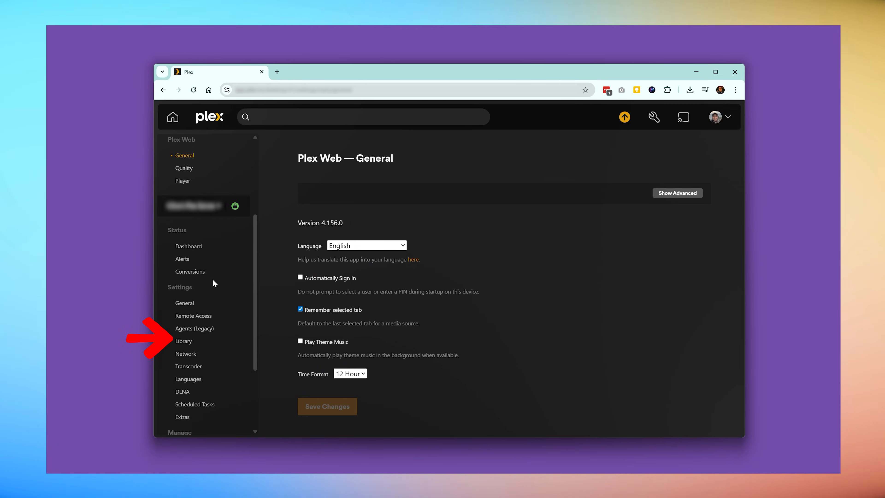
{"action": "left_click", "coordinate": [193, 341]}
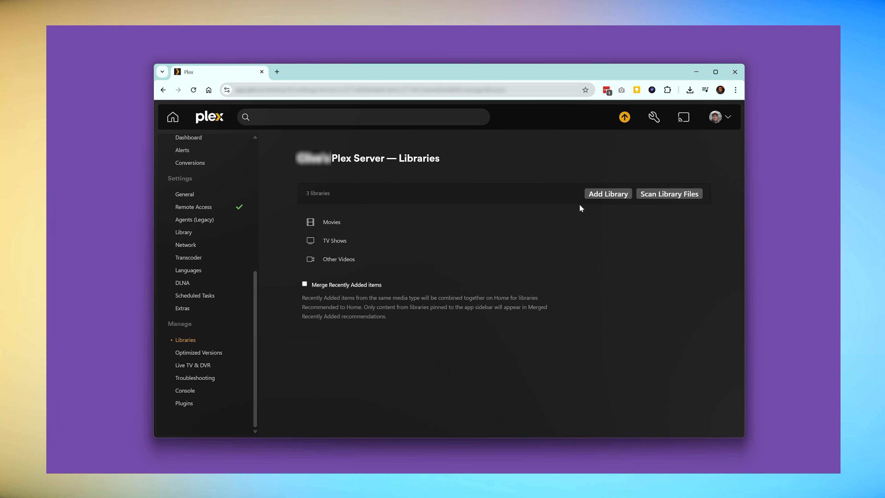
Add a library of type Music that uses the /music folder as its media source
{"action": "left_click", "coordinate": [607, 195]}
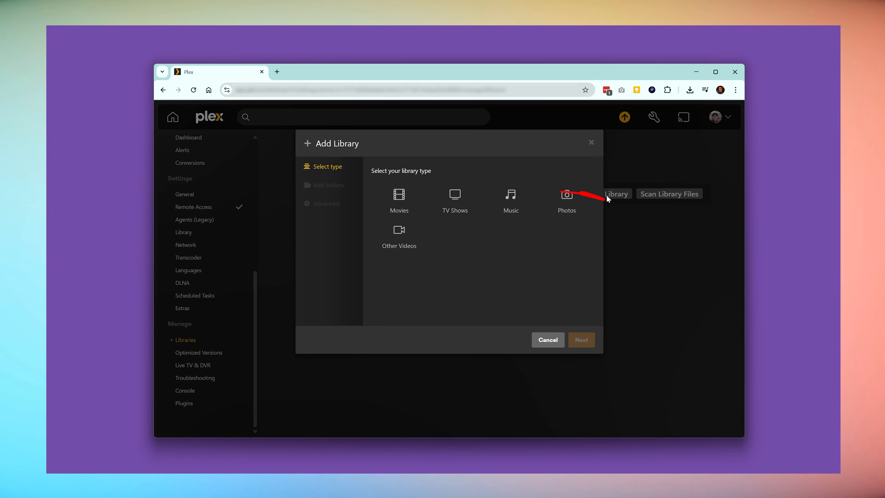
{"action": "left_click", "coordinate": [501, 198]}
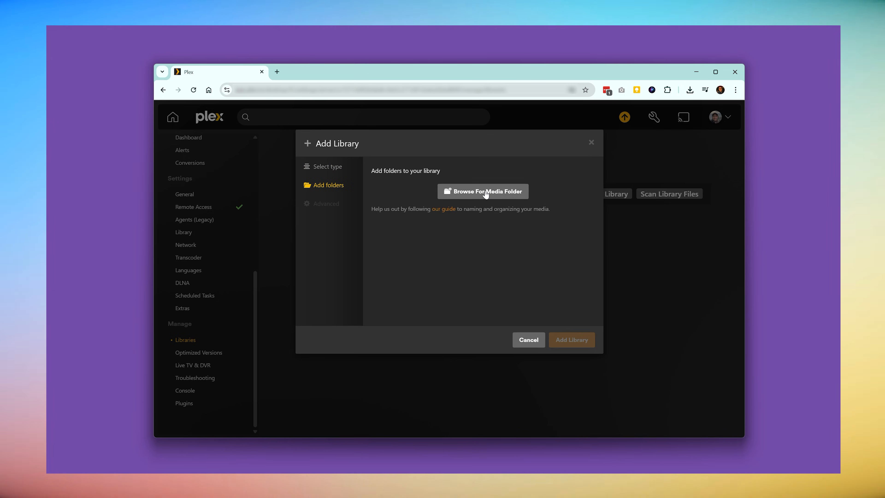
{"action": "left_click", "coordinate": [485, 194]}
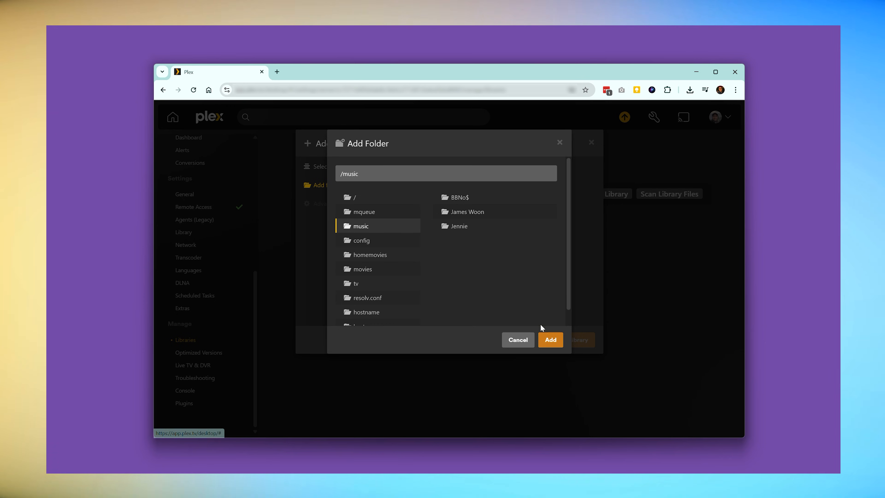
{"action": "left_click", "coordinate": [551, 340]}
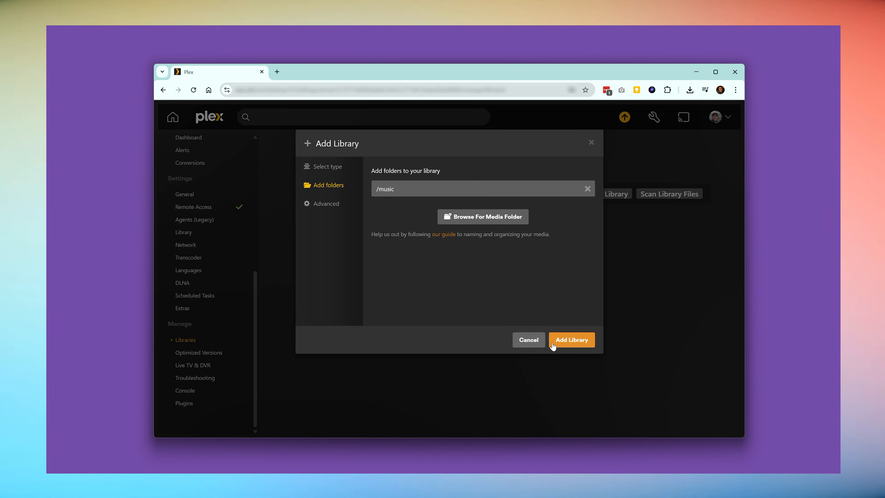
{"action": "left_click", "coordinate": [571, 340]}
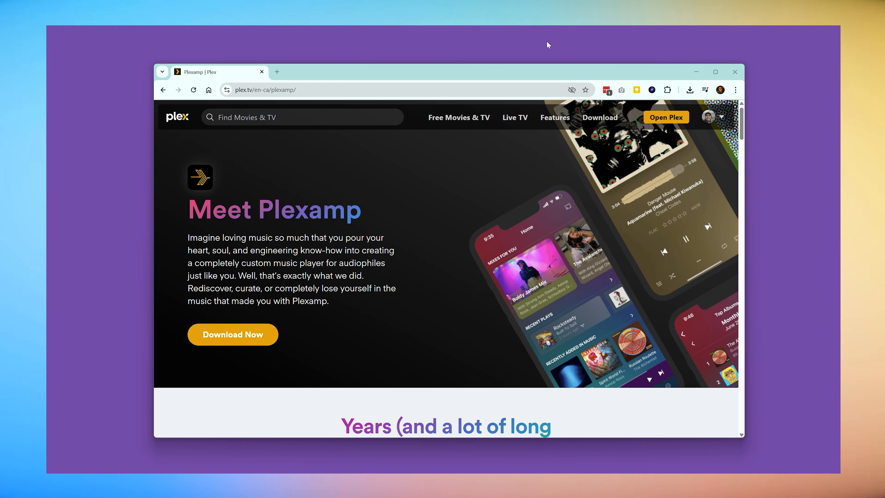
Download the Plexamp for Windows installer, Plexamp Setup 4.12.3, and save it in the Downloads folder
{"action": "left_click", "coordinate": [233, 334]}
{"action": "scroll", "coordinate": [386, 333], "scroll_direction": "down", "scroll_amount": 5}
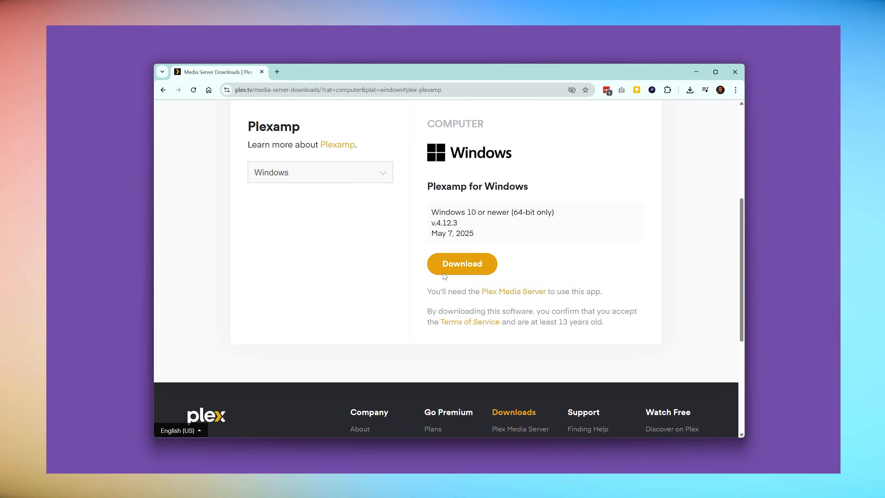
{"action": "left_click", "coordinate": [469, 265]}
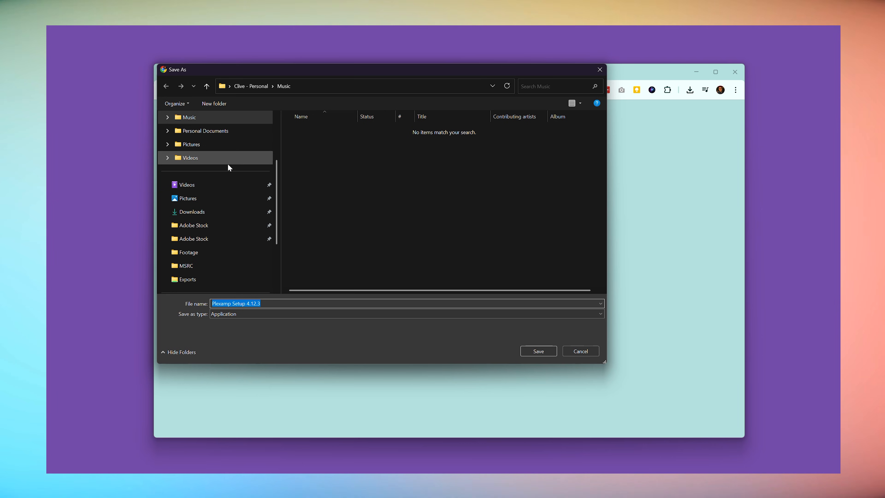
{"action": "left_click", "coordinate": [211, 211]}
{"action": "left_click", "coordinate": [537, 350]}
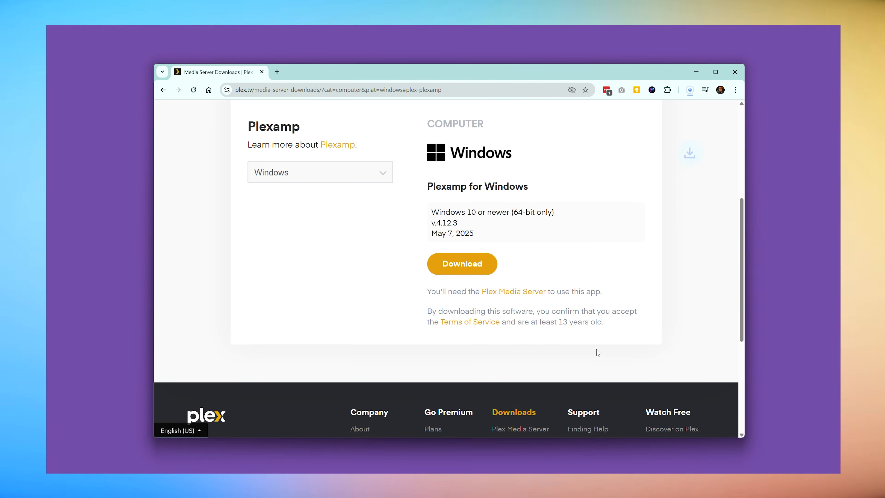
Install Plexamp from the downloaded setup file, and sign in to it with the Plex account
{"action": "left_click", "coordinate": [623, 114]}
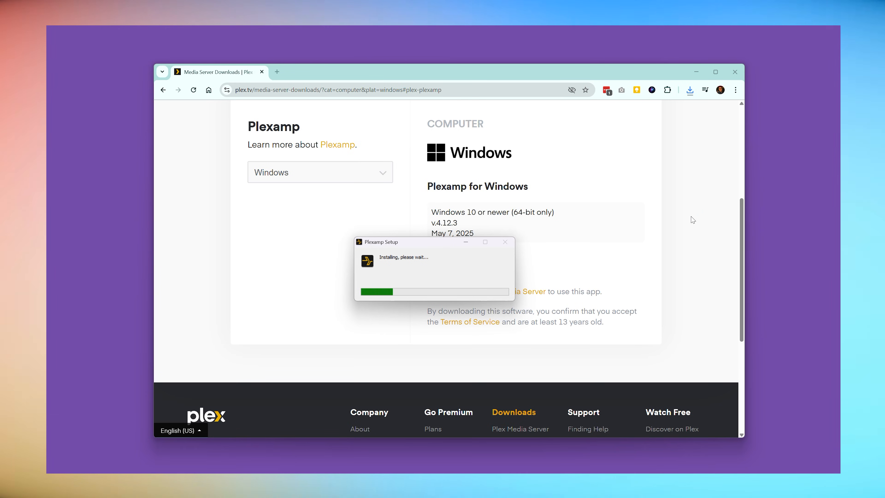
{"action": "left_click", "coordinate": [694, 71]}
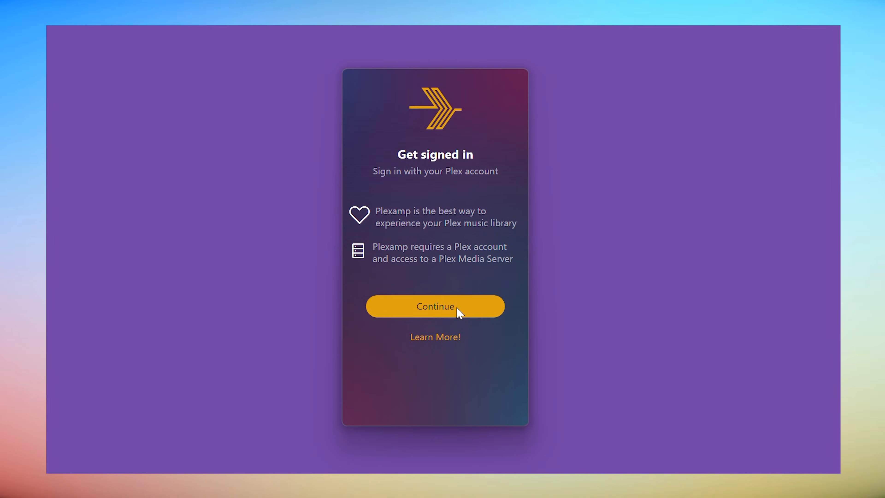
{"action": "left_click", "coordinate": [457, 308]}
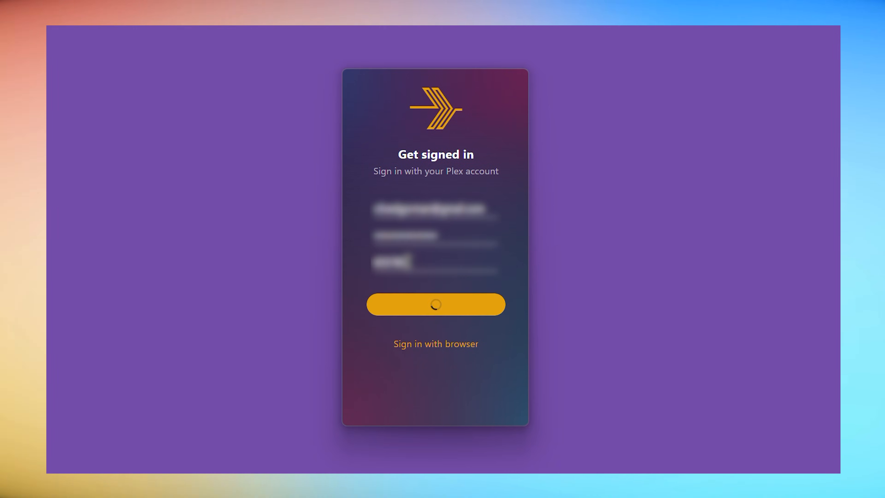
{"action": "left_click", "coordinate": [436, 305]}
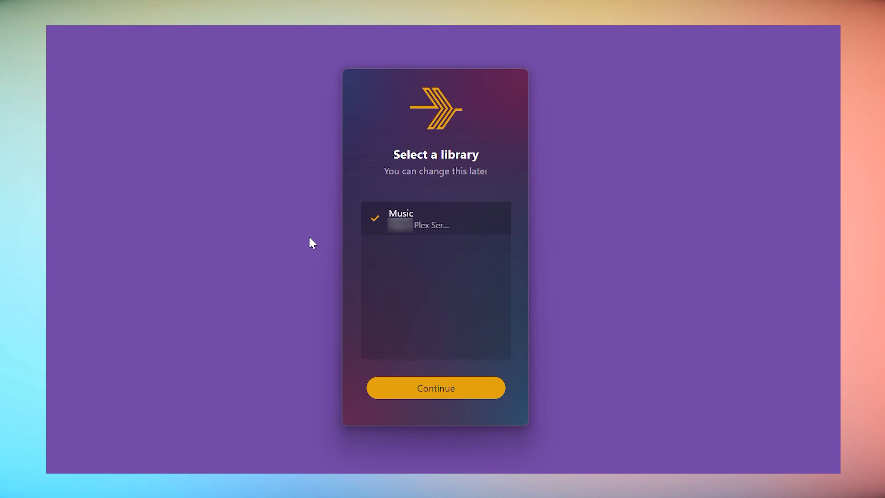
Use the Music library in Plexamp and accept the suggested smart playlists, including All Music, Tracks and Recently Added
{"action": "left_click", "coordinate": [446, 389]}
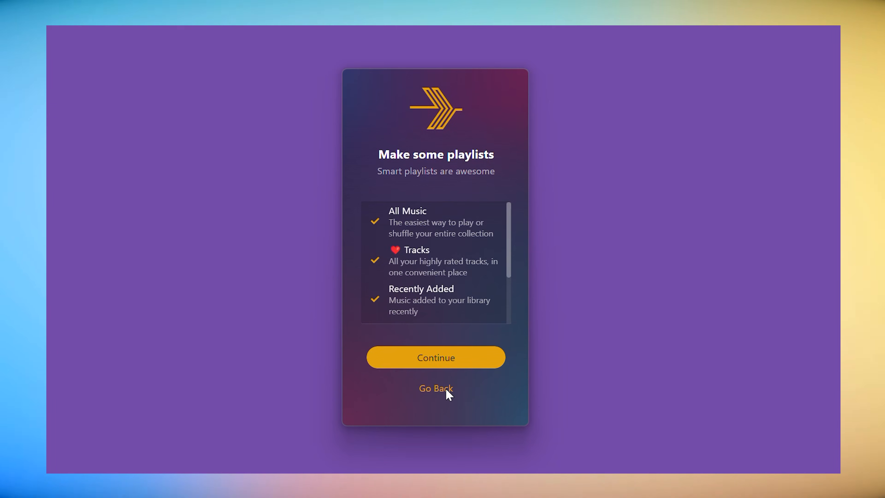
{"action": "left_click", "coordinate": [466, 358]}
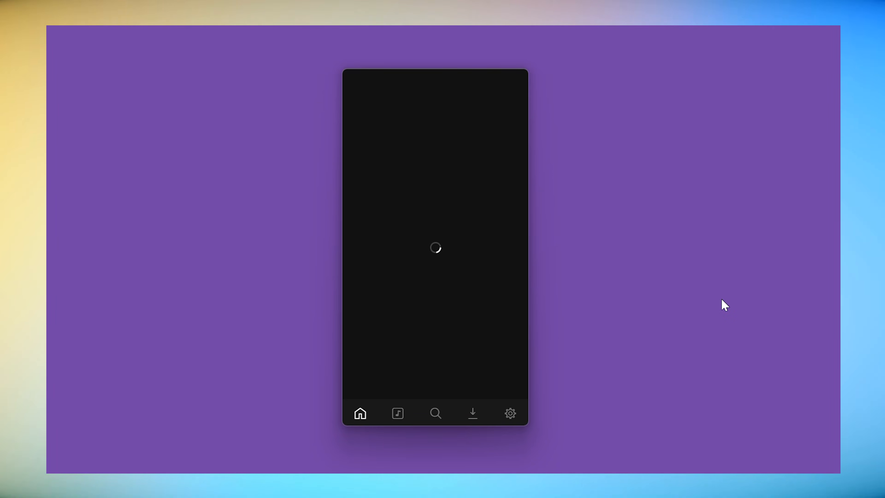